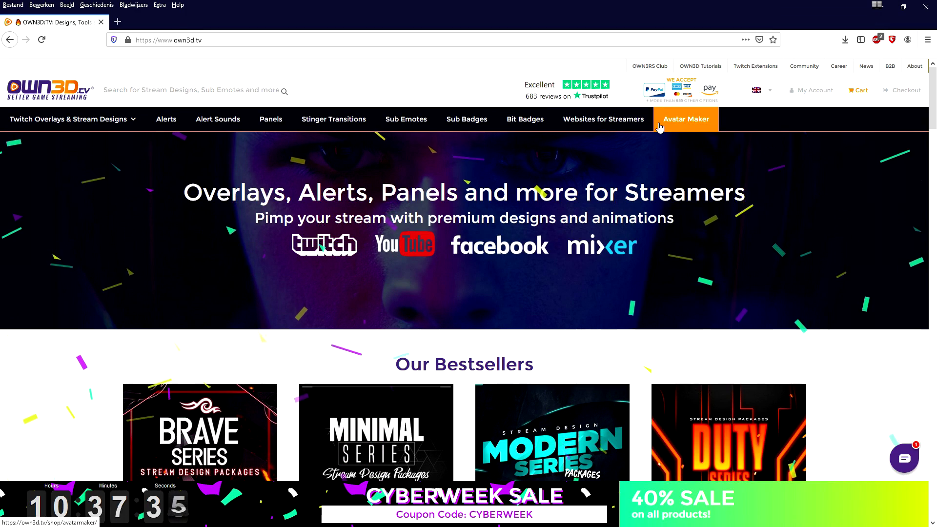
Look through the OWN3D.TV homepage's individual graphics, product packages and ordering process.
scroll(482, 256, "down", 10)
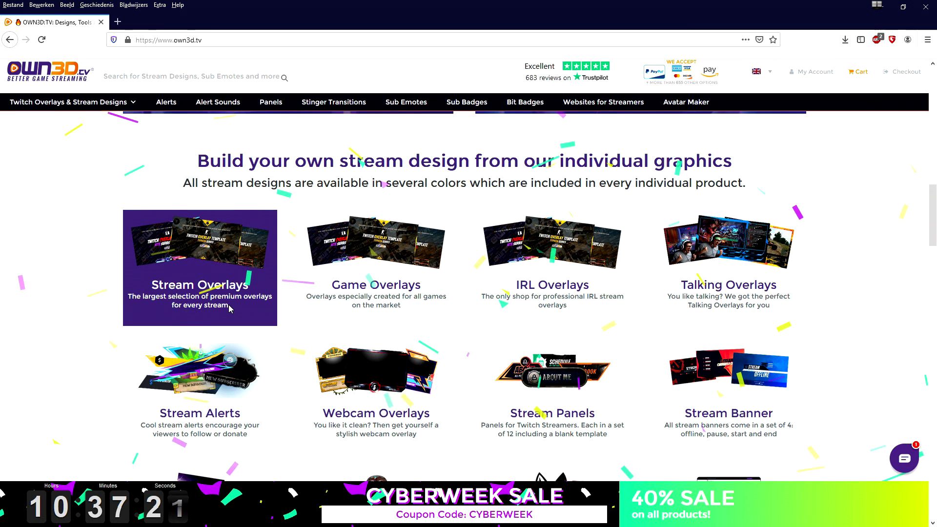
scroll(230, 309, "down", 3)
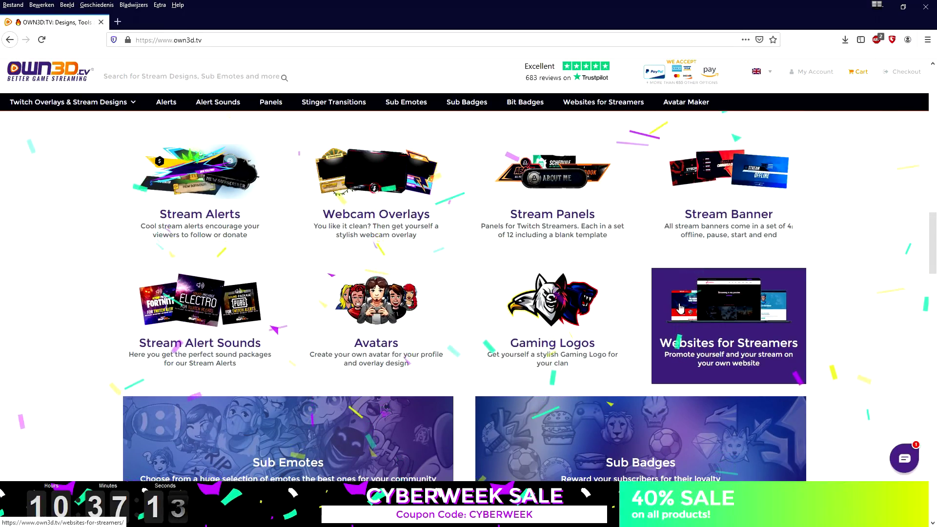
scroll(681, 306, "down", 7)
scroll(681, 306, "down", 3)
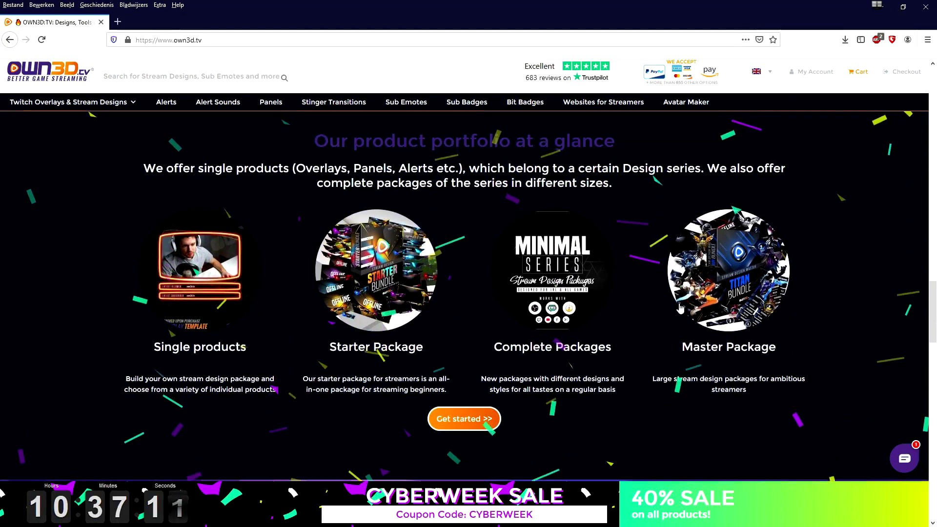
scroll(681, 307, "down", 1)
scroll(681, 306, "down", 3)
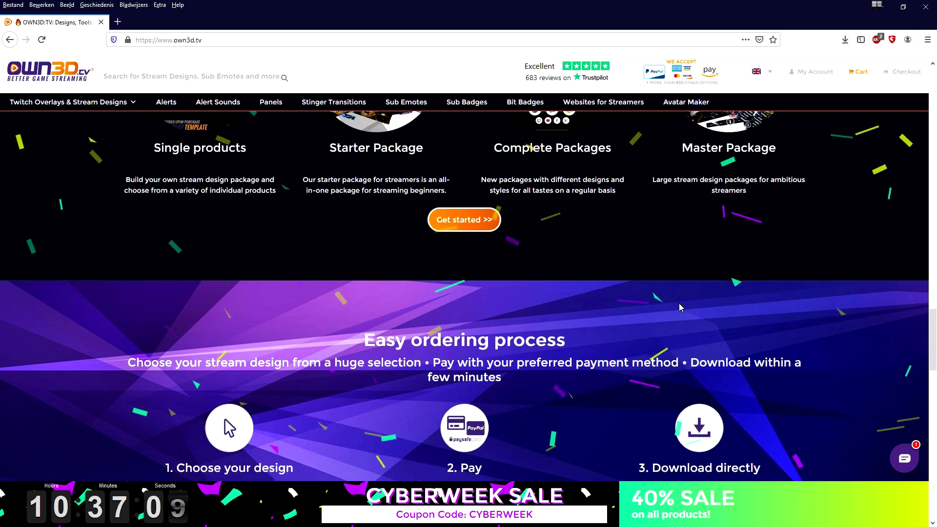
scroll(681, 306, "down", 3)
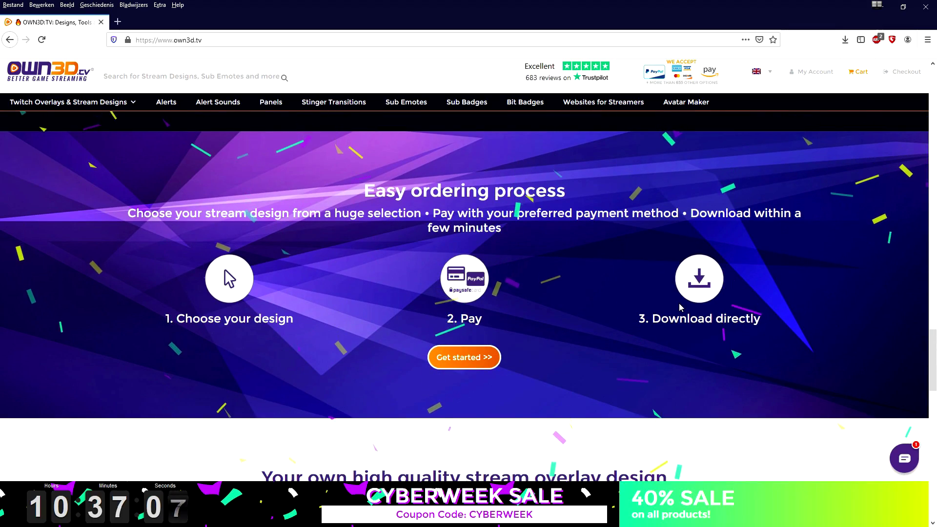
scroll(681, 307, "down", 5)
scroll(680, 306, "down", 2)
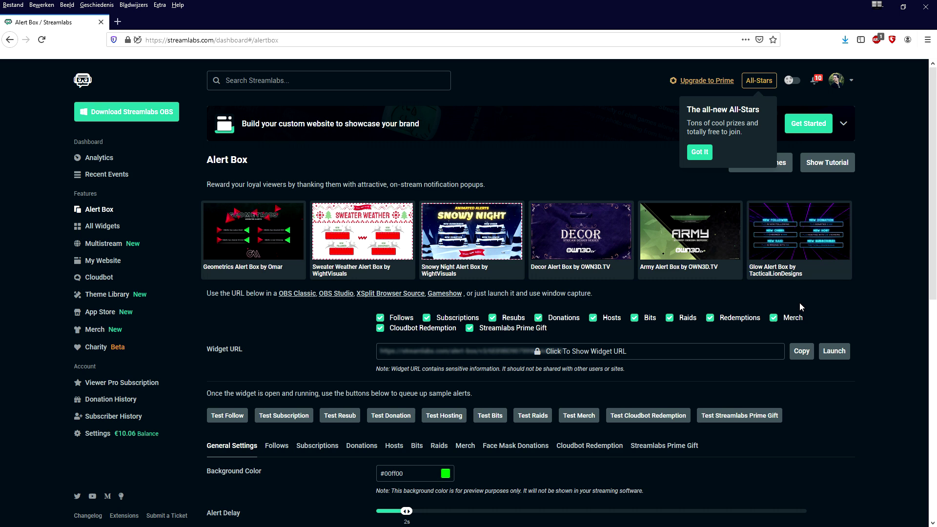
Open the follow alert settings in the Streamlabs Alert Box and choose the layout with text over the image.
scroll(799, 303, "down", 3)
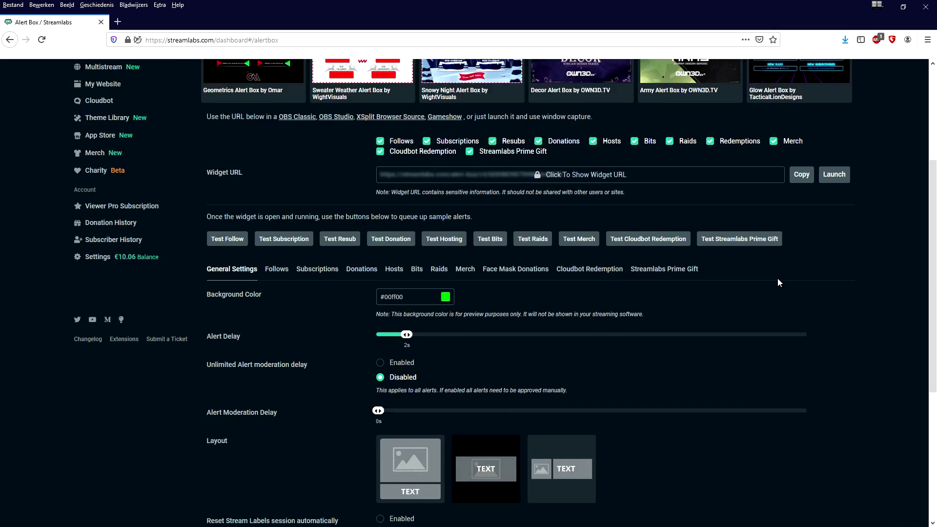
scroll(799, 303, "up", 3)
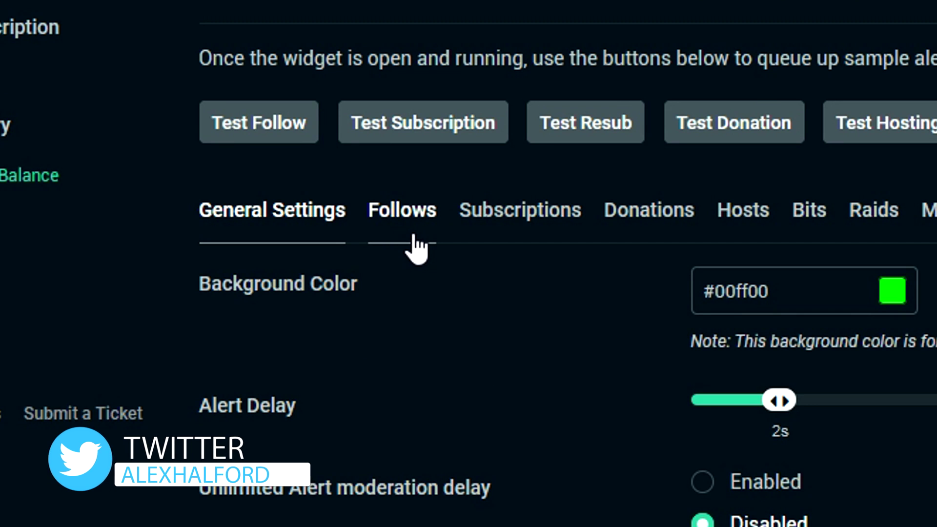
left_click(413, 225)
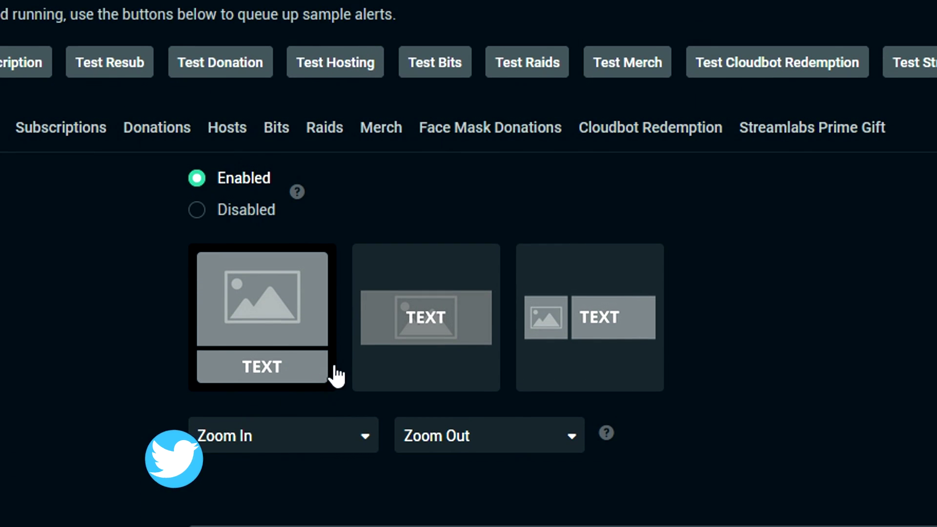
left_click(412, 339)
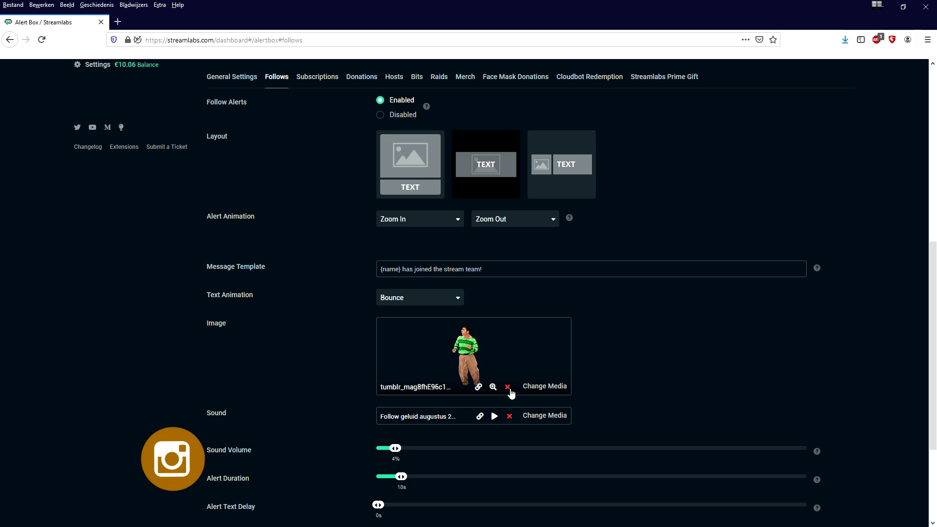
Replace the follow alert's image with Alert-new-follower.png and its sound with Modern-Follow.wav.
left_click(507, 387)
left_click(509, 416)
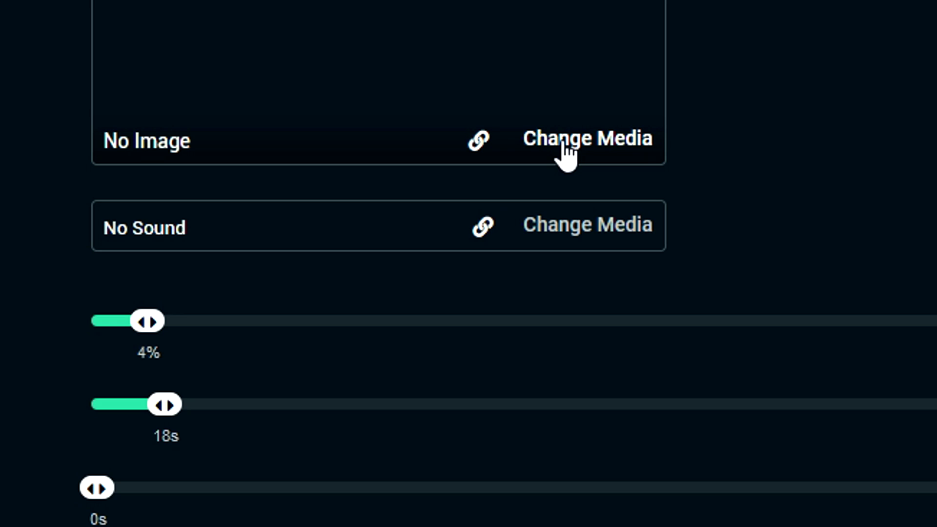
left_click(565, 142)
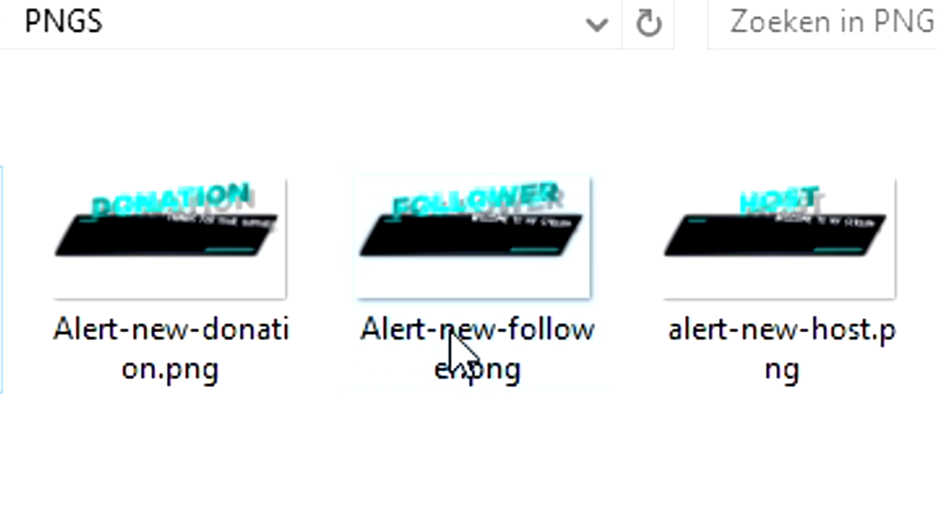
double_click(498, 353)
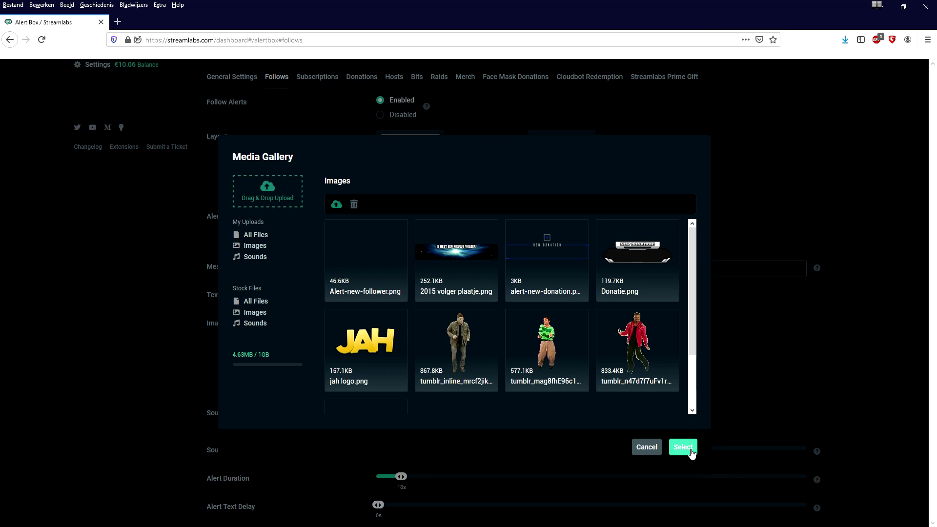
left_click(683, 447)
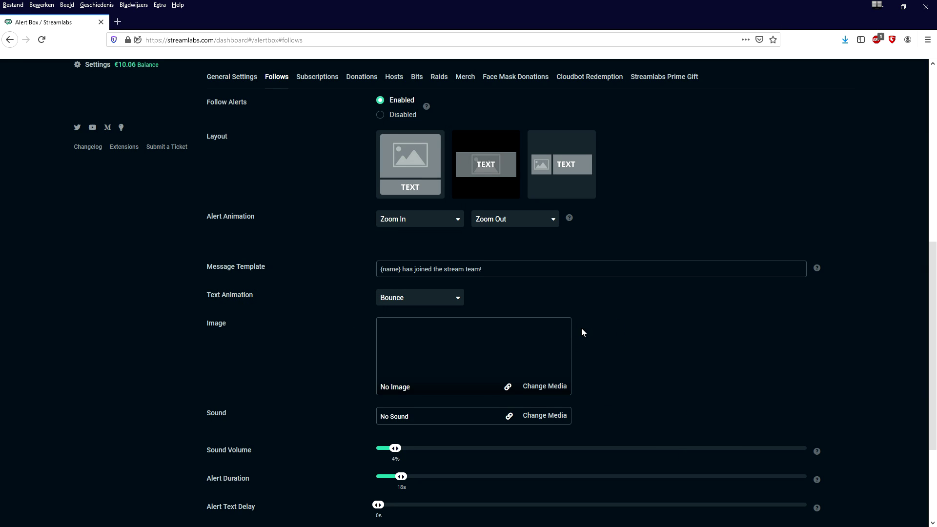
scroll(582, 328, "down", 2)
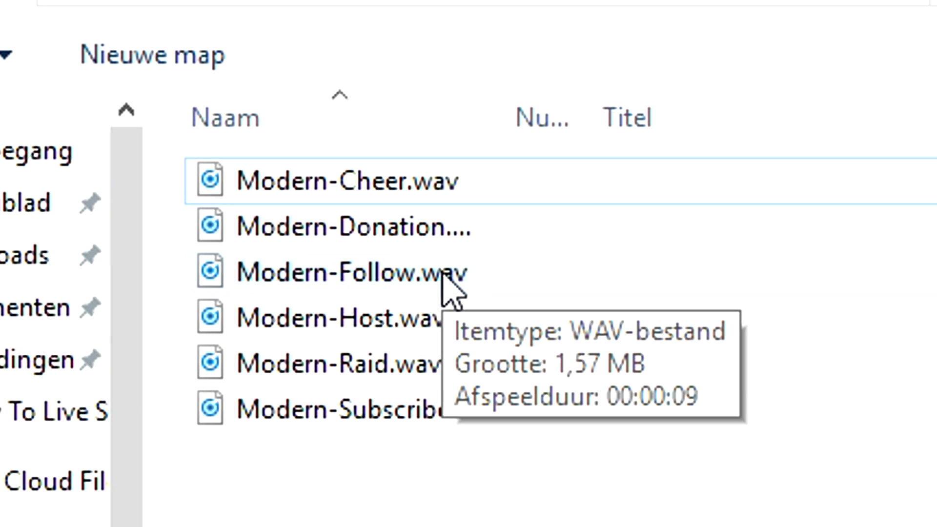
double_click(442, 274)
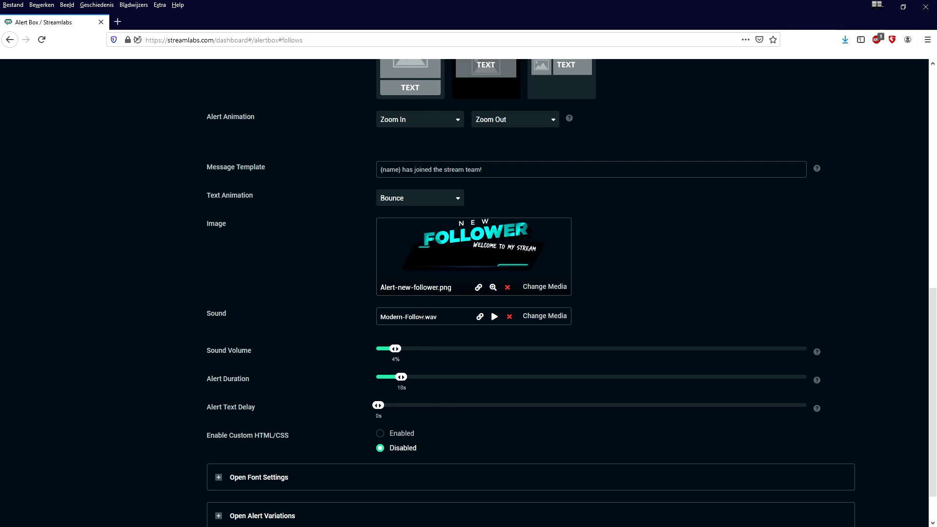
Copy the Alert Box widget URL without revealing it.
scroll(591, 250, "up", 5)
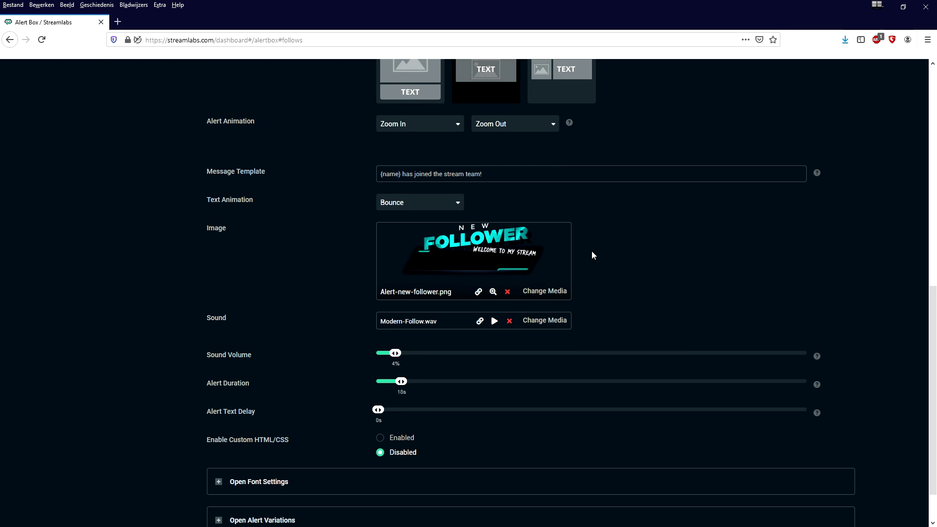
scroll(592, 251, "up", 1)
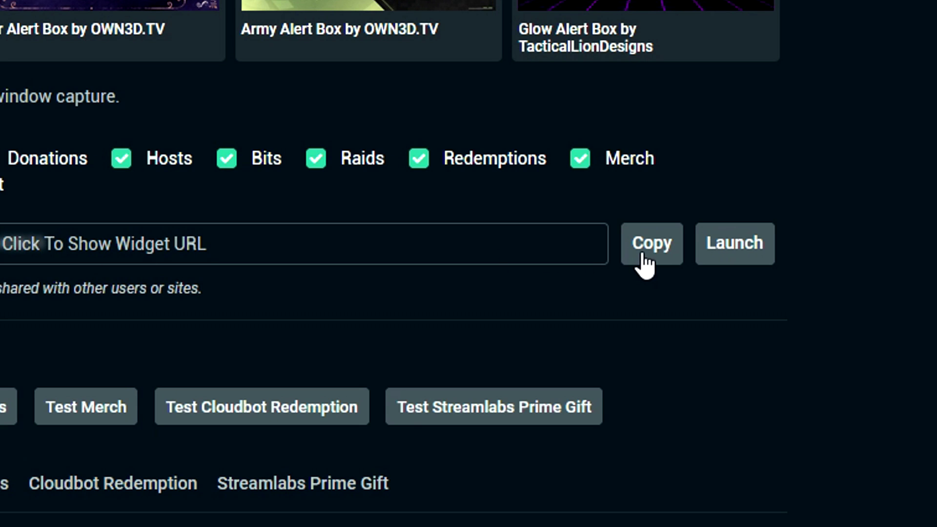
left_click(644, 256)
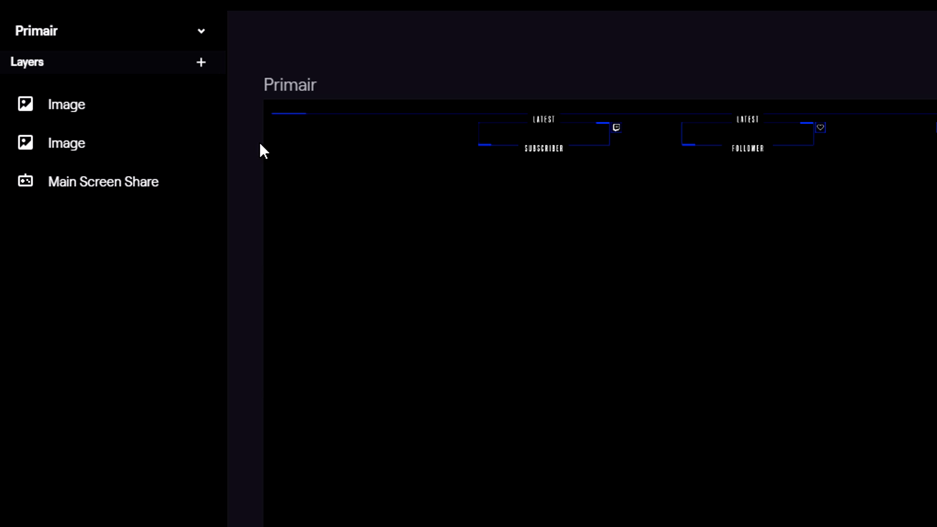
Load the copied widget URL in a new Embed Webpage layer in Twitch Studio, and send a test follow alert from Streamlabs.
left_click(201, 63)
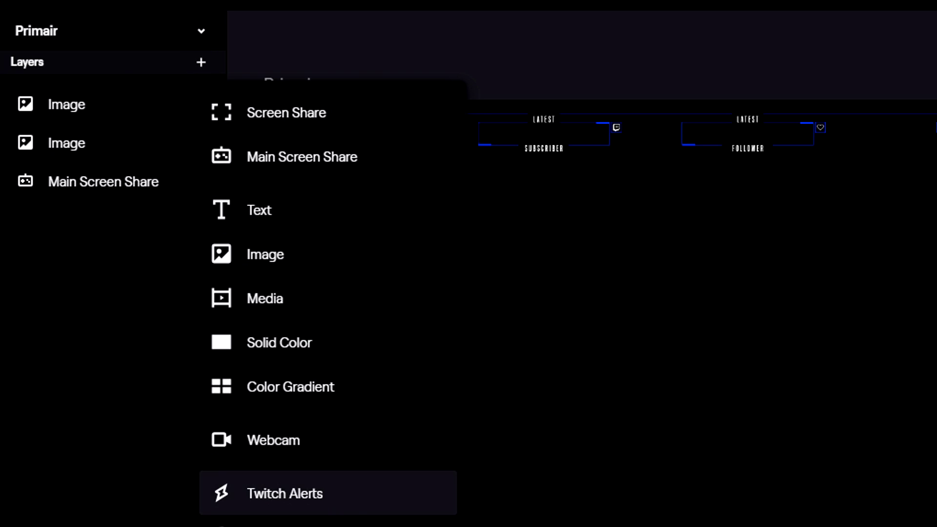
left_click(274, 522)
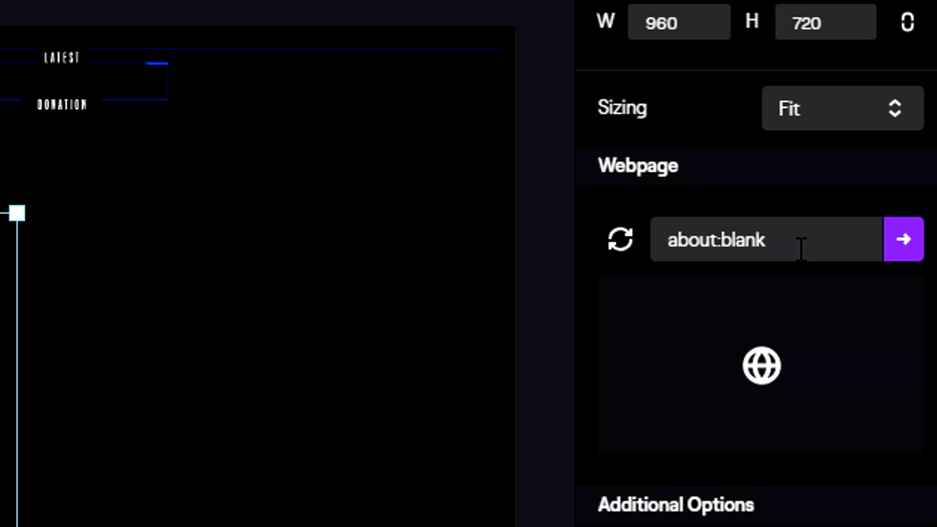
left_click(801, 249)
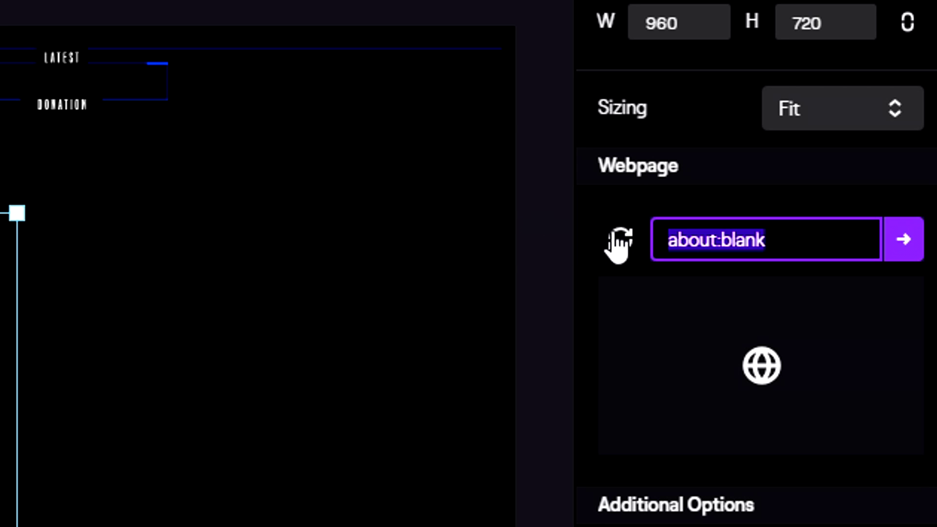
key("ctrl+v")
left_click(904, 255)
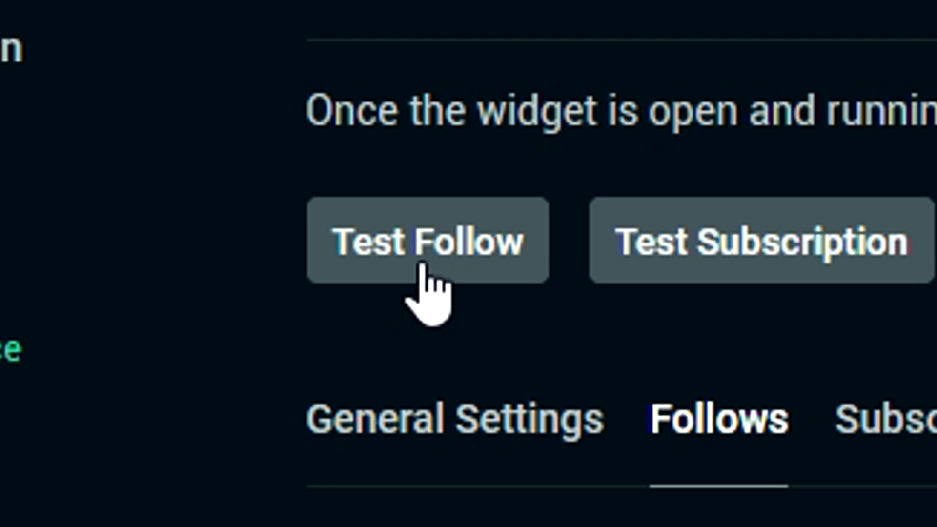
left_click(422, 267)
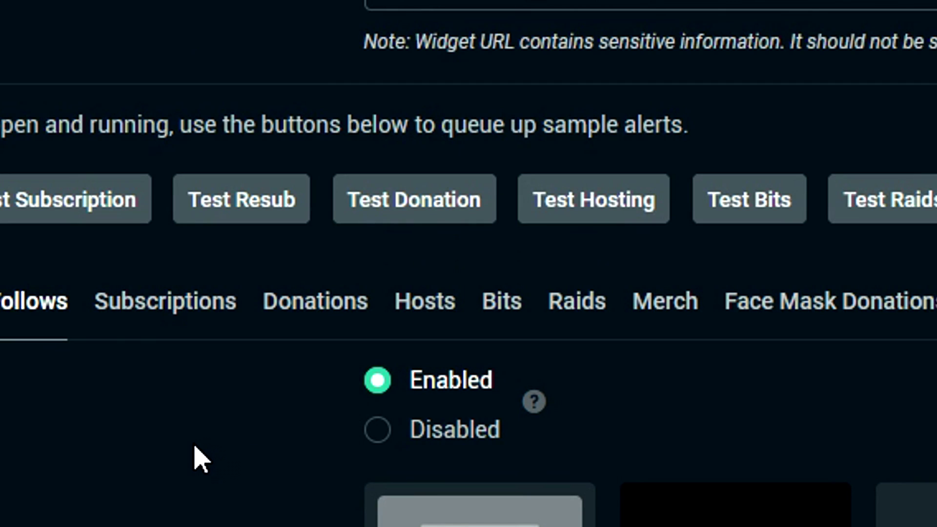
In the donation alert settings, replace the image with Alert-new-donation.png and the sound with Modern-Donation.wav.
left_click(317, 312)
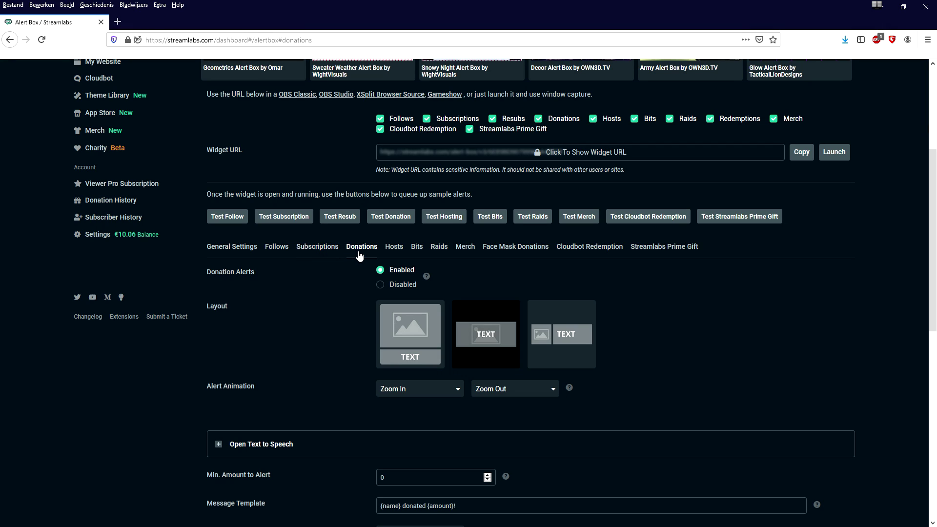
scroll(386, 222, "down", 4)
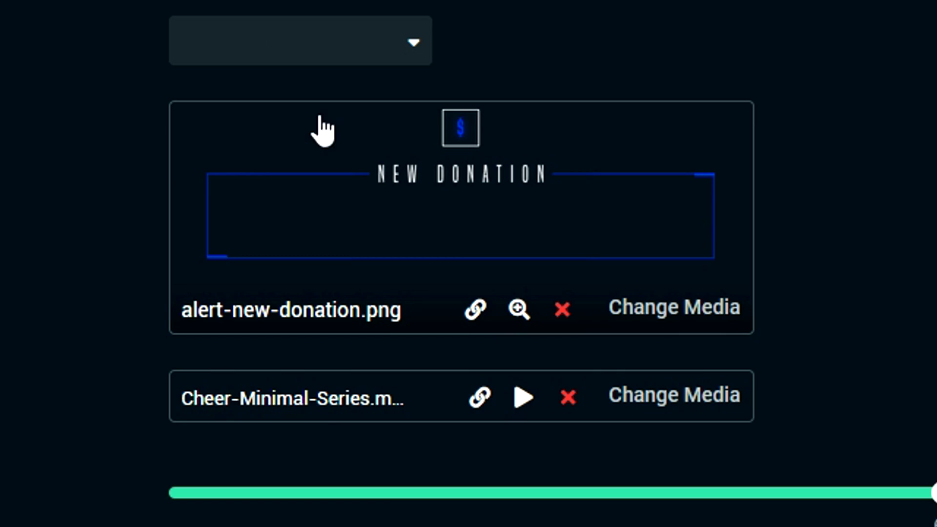
left_click(643, 322)
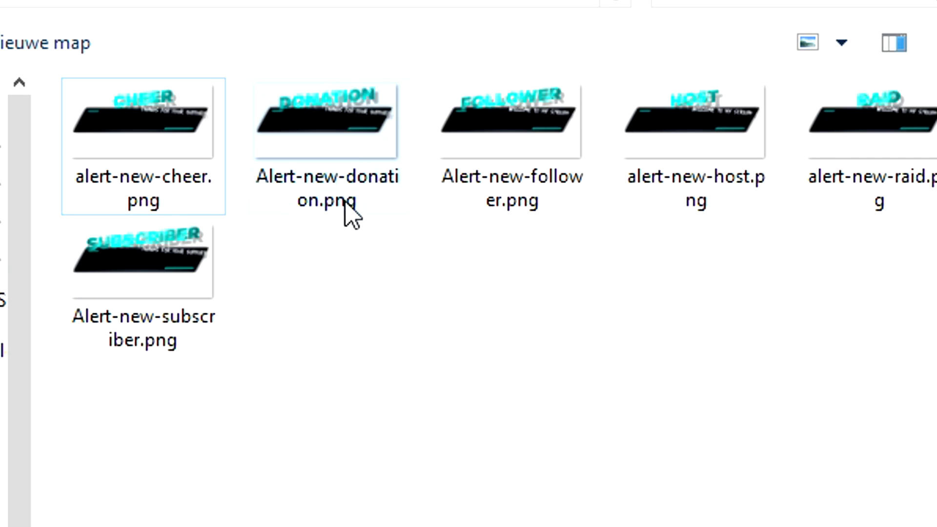
double_click(355, 201)
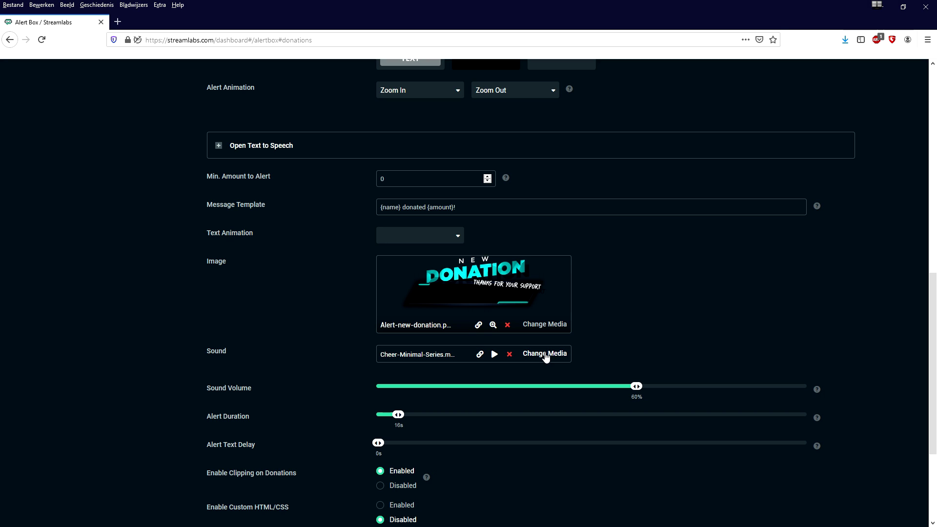
left_click(545, 354)
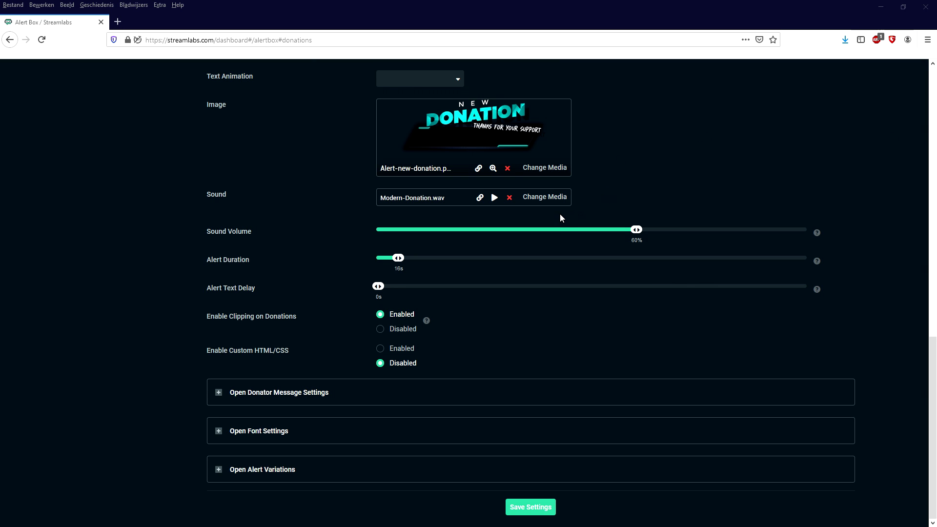
Send a test donation alert to the embedded widget.
scroll(560, 213, "up", 9)
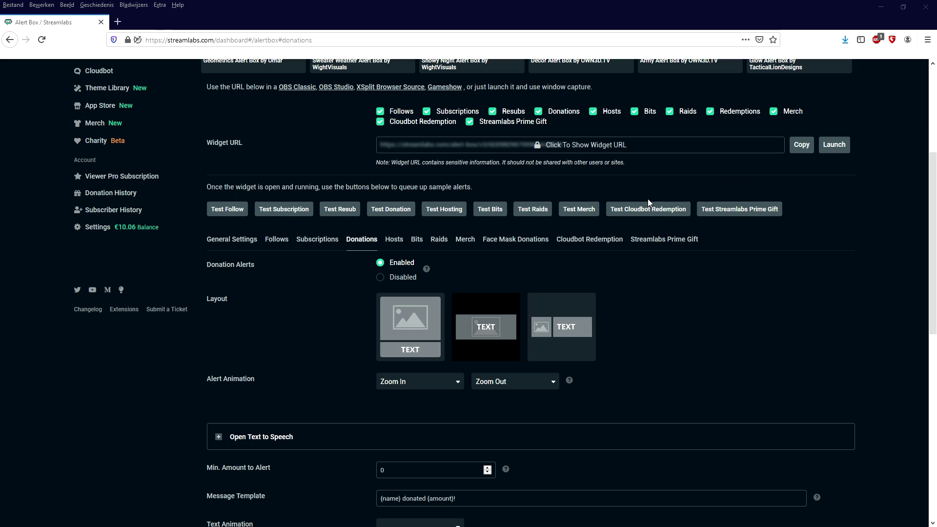
left_click(398, 213)
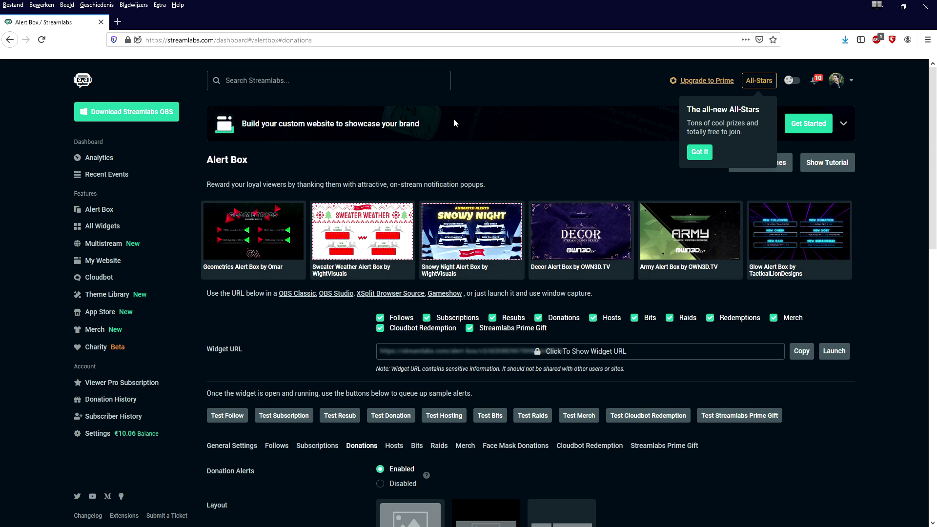
In the host alert settings, replace the image with alert-new-host.png and the sound with Modern-Host.wav.
scroll(457, 305, "down", 5)
scroll(491, 294, "down", 3)
scroll(491, 294, "up", 3)
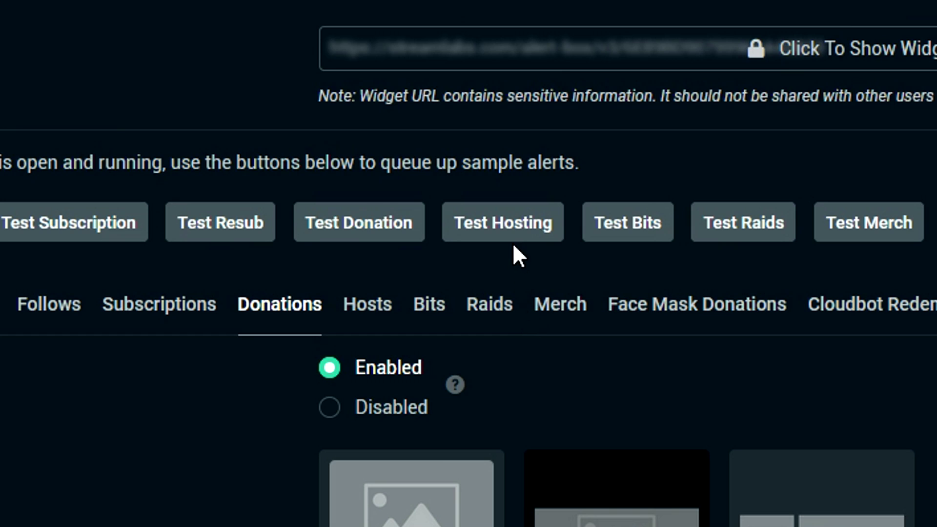
left_click(349, 304)
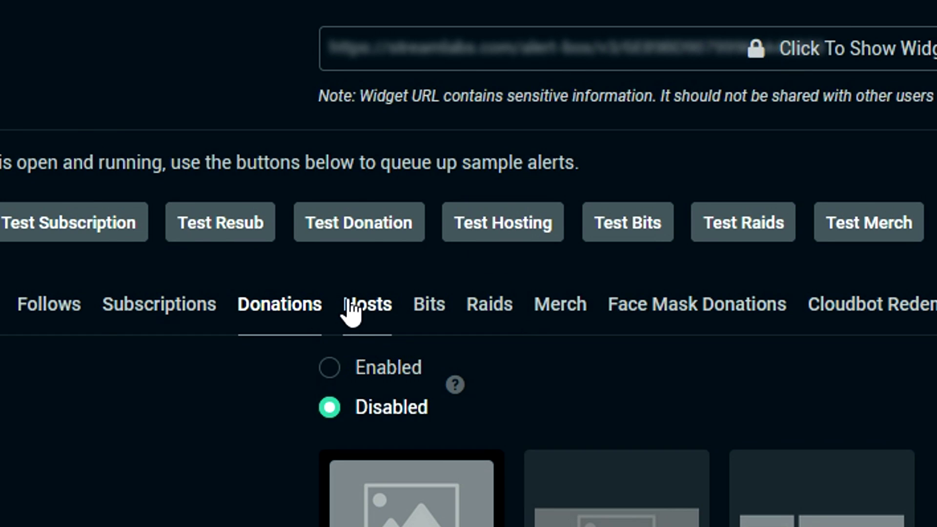
left_click(480, 319)
scroll(479, 318, "down", 6)
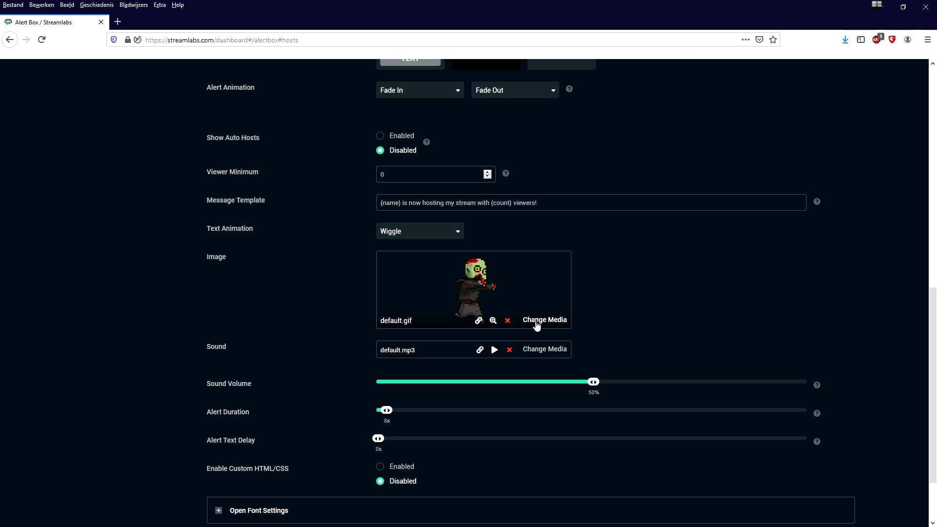
left_click(536, 322)
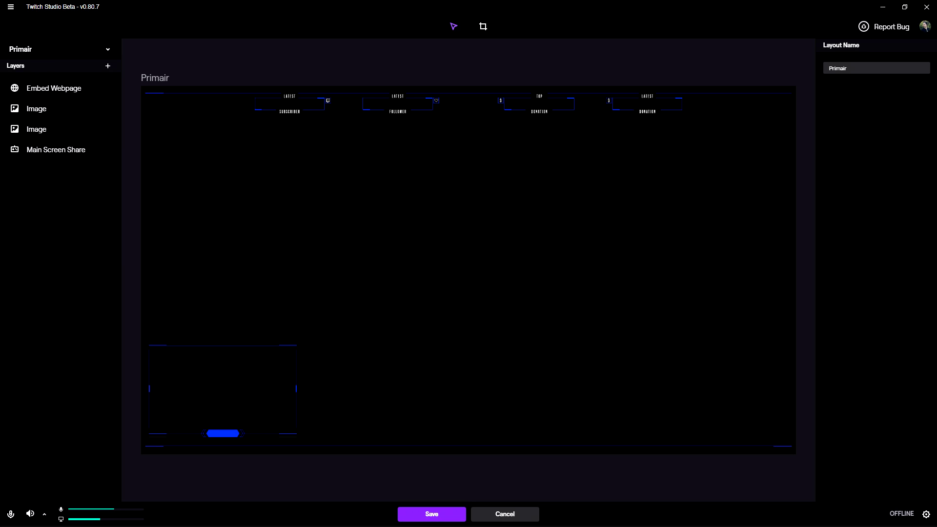
Return to the host alert settings in Streamlabs, reduce the font size to about 36 px and save the settings.
left_click_drag(936, 21, 508, 22)
double_click(508, 21)
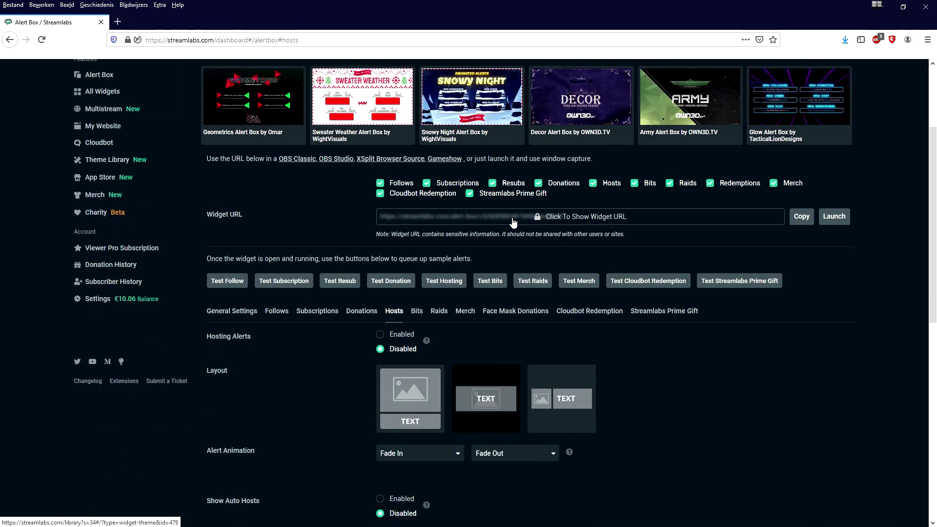
scroll(513, 222, "down", 10)
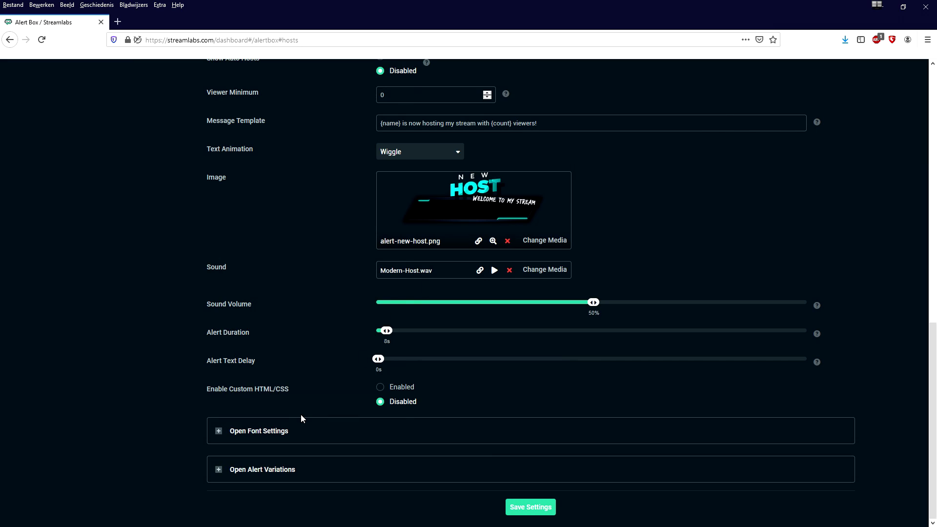
left_click(285, 266)
scroll(520, 429, "down", 3)
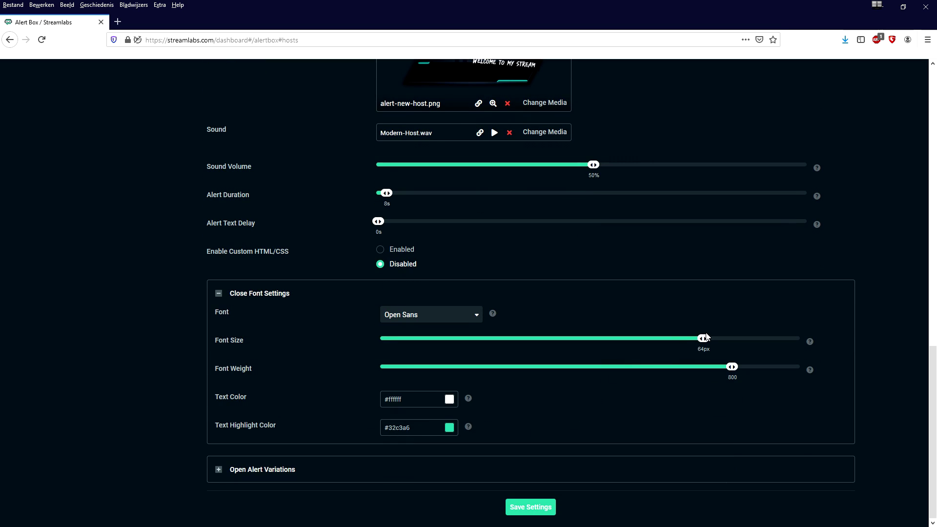
left_click_drag(707, 337, 531, 338)
left_click(533, 508)
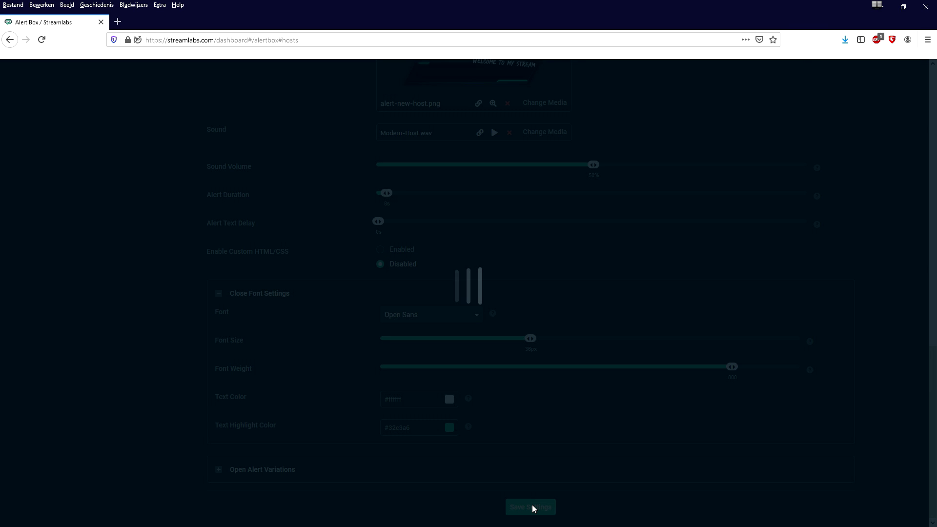